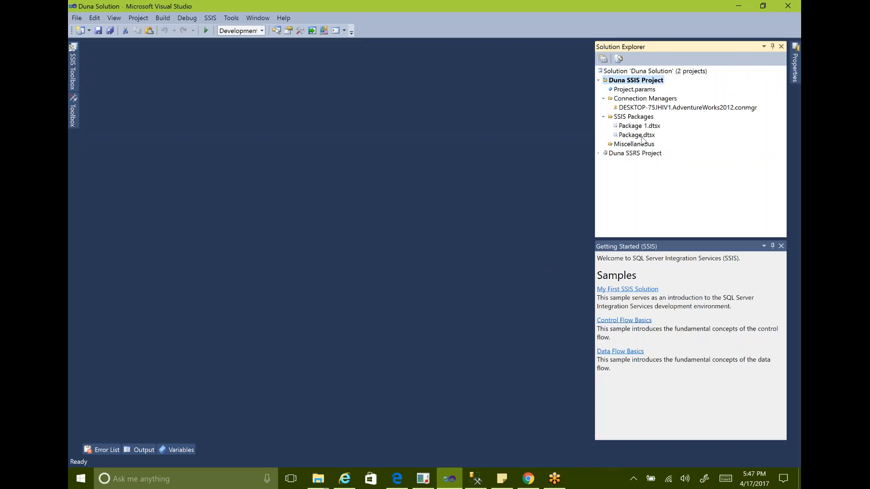
Step: Open Package.dtsx from the Duna SSIS Project and start a new flat file connection in its connection managers
double_click(640, 135)
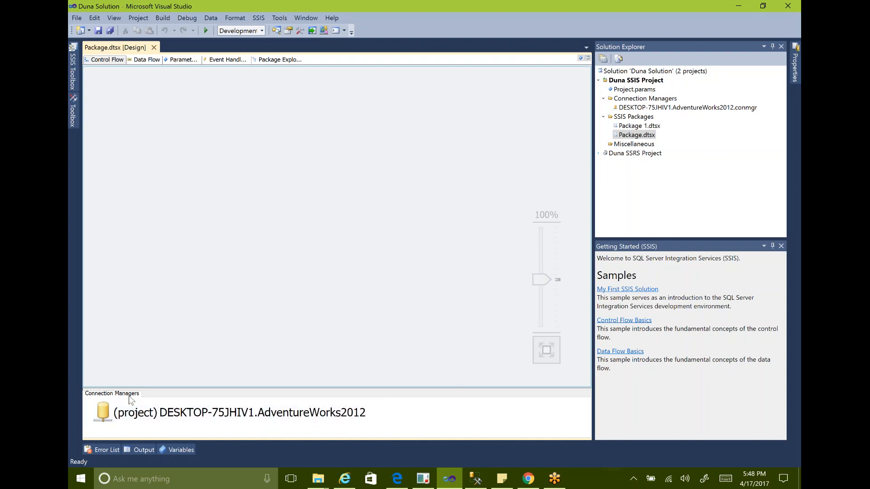
left_click(421, 420)
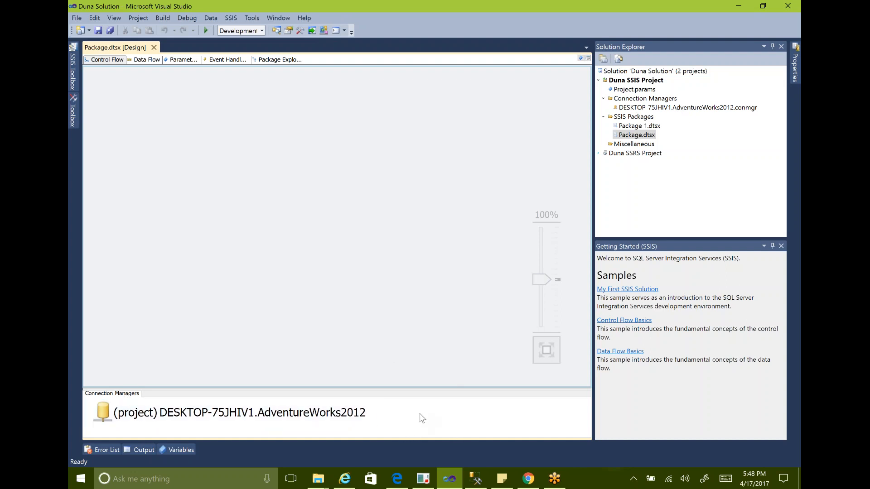
right_click(422, 417)
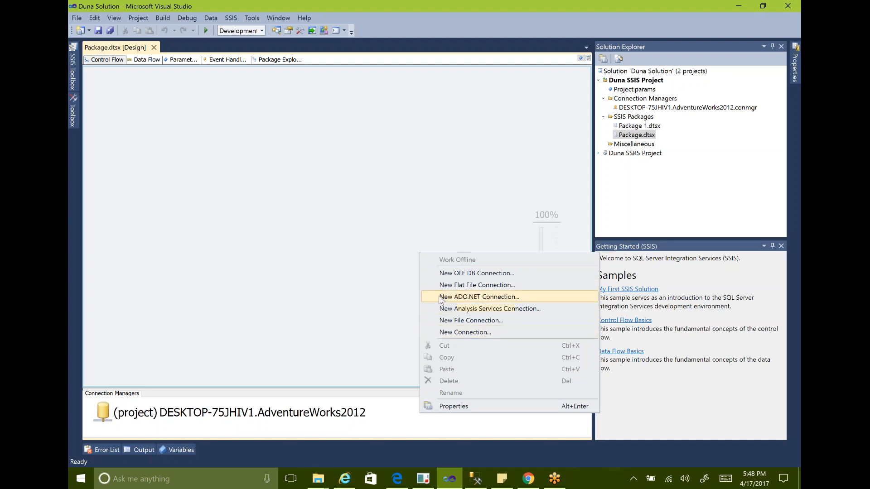
left_click(485, 289)
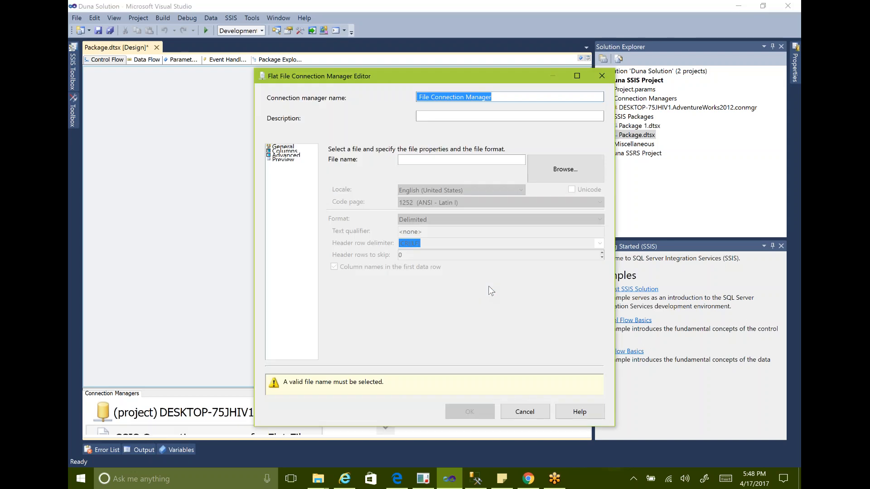
Step: Name the flat file connection manager Data_Flat_File
left_click_drag(501, 96, 411, 96)
left_click(513, 99)
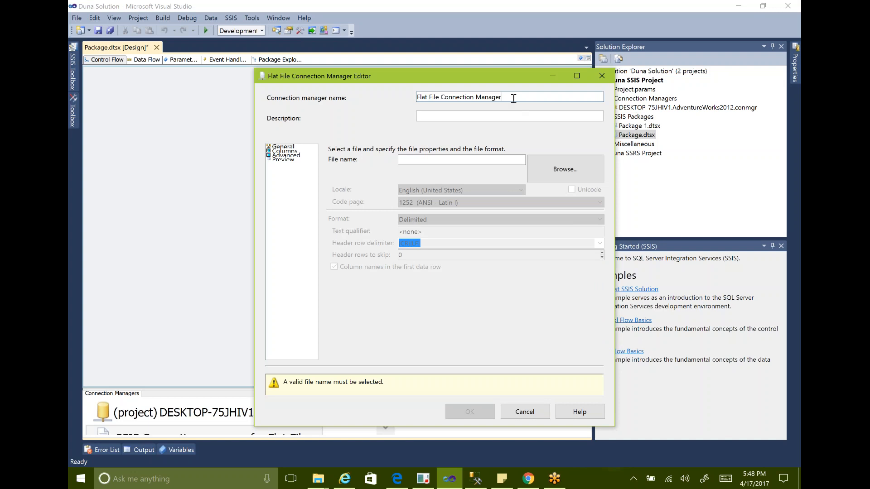
left_click_drag(510, 98, 416, 97)
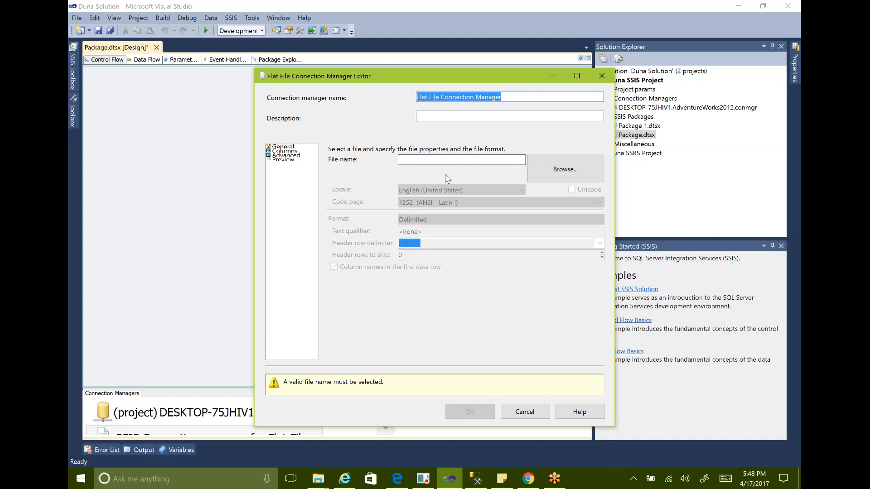
key("Delete")
type("Data_Flat_File")
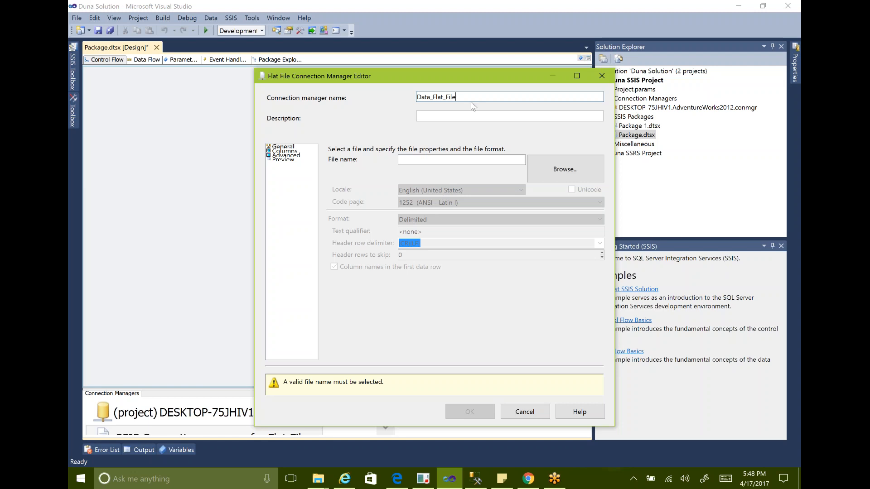
Step: Choose StudentCommaDelimited.txt from the Desktop's Duna LLC\Data folder as the connection's source file
left_click(457, 117)
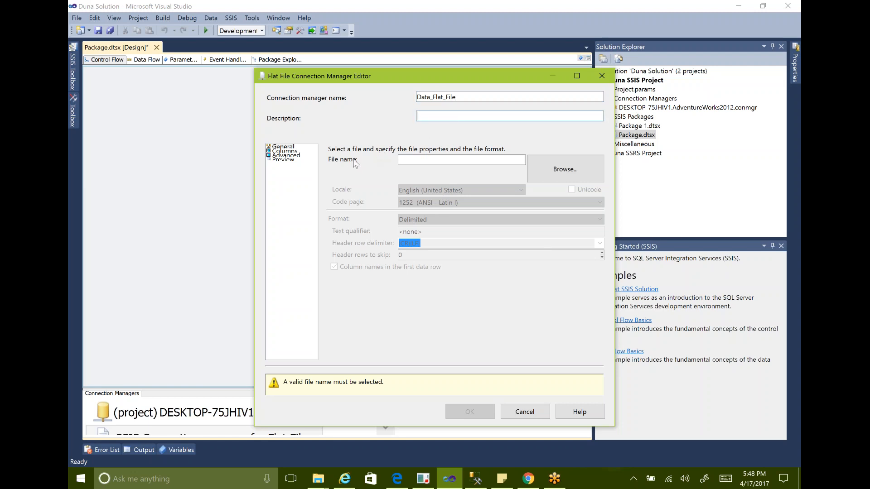
left_click(512, 159)
left_click(564, 169)
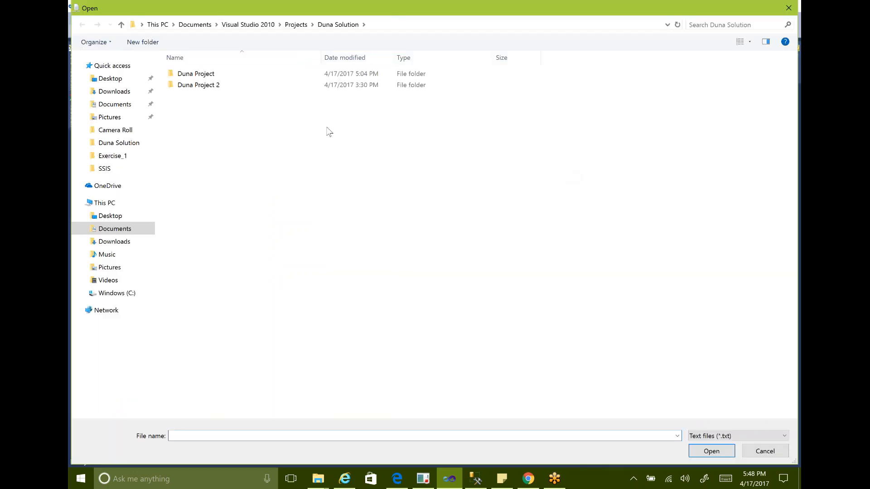
left_click(110, 78)
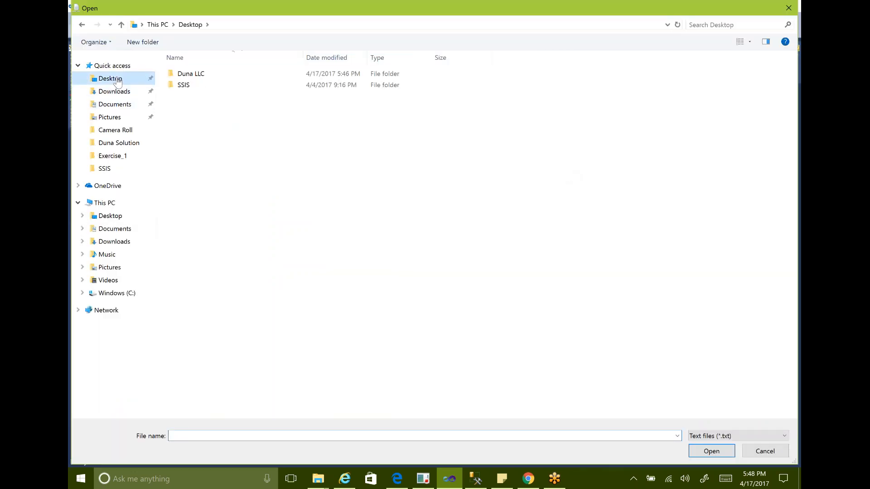
double_click(203, 80)
left_click(206, 80)
double_click(206, 80)
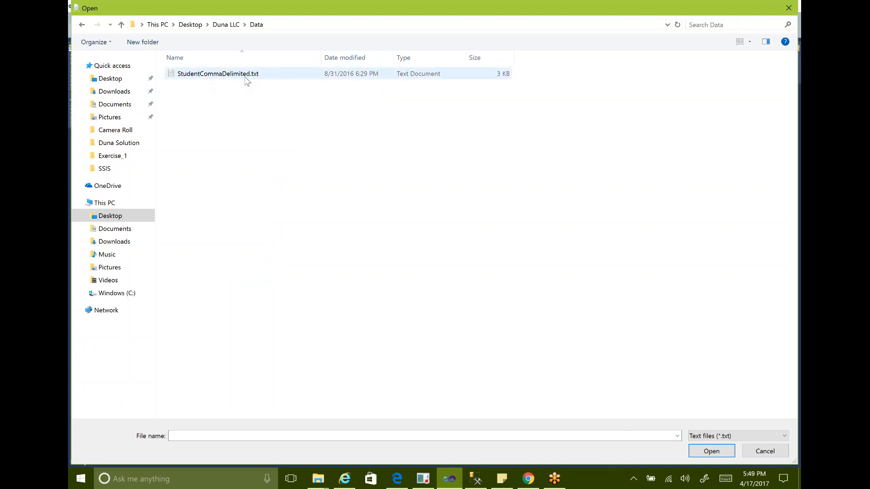
left_click(256, 78)
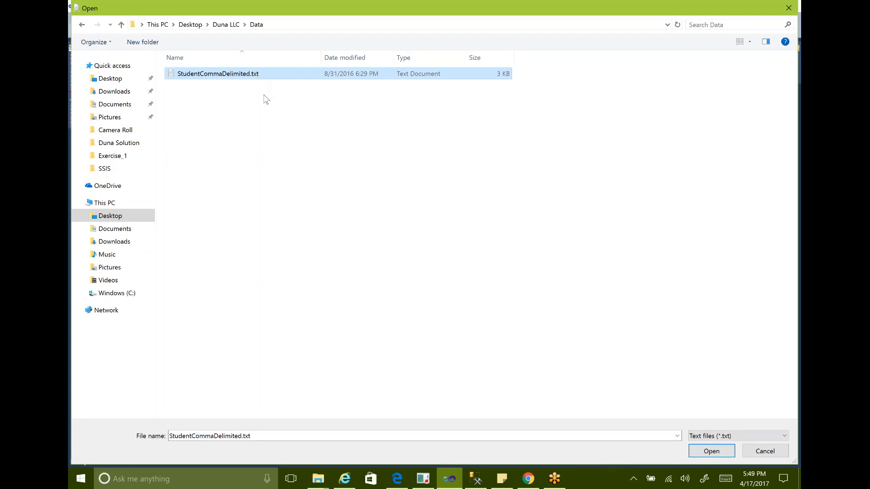
left_click(711, 452)
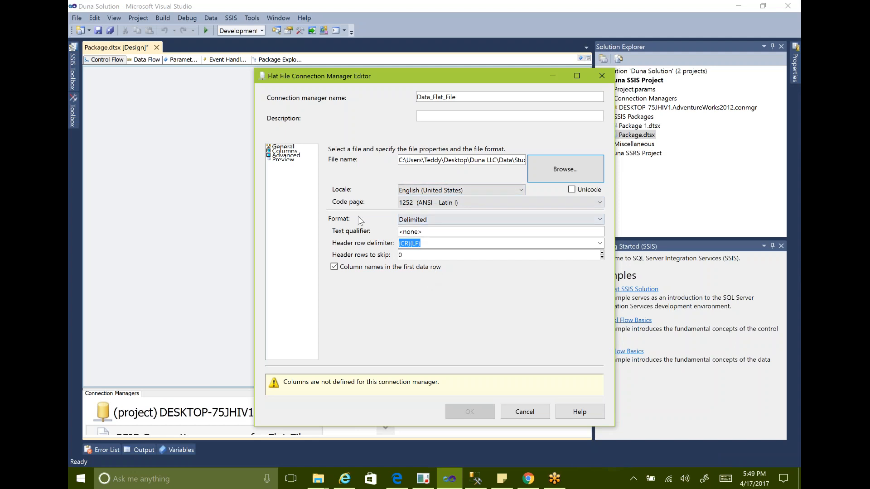
Step: Review the file format, locale and Unicode options, keeping Delimited, English (United States) and Unicode off
left_click(422, 220)
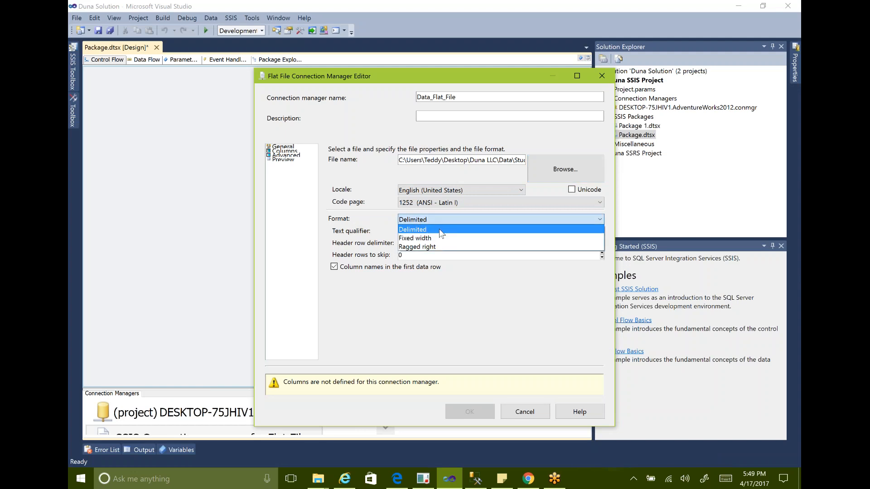
left_click(433, 224)
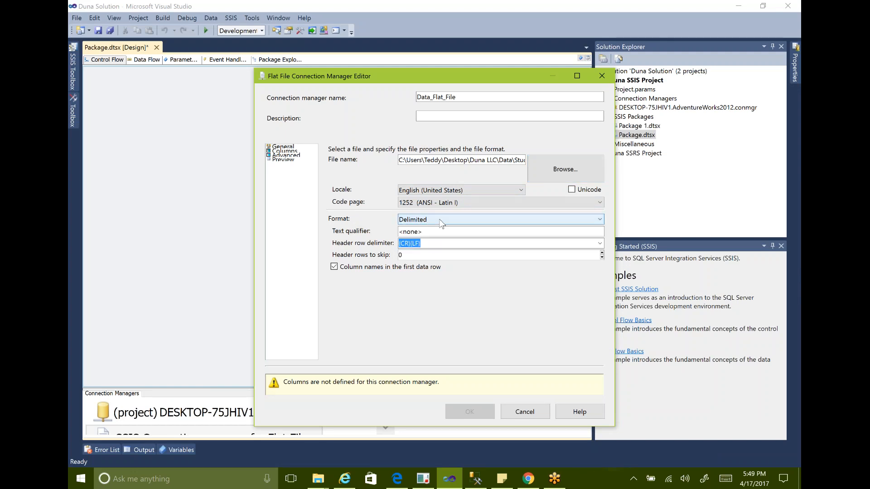
left_click(439, 219)
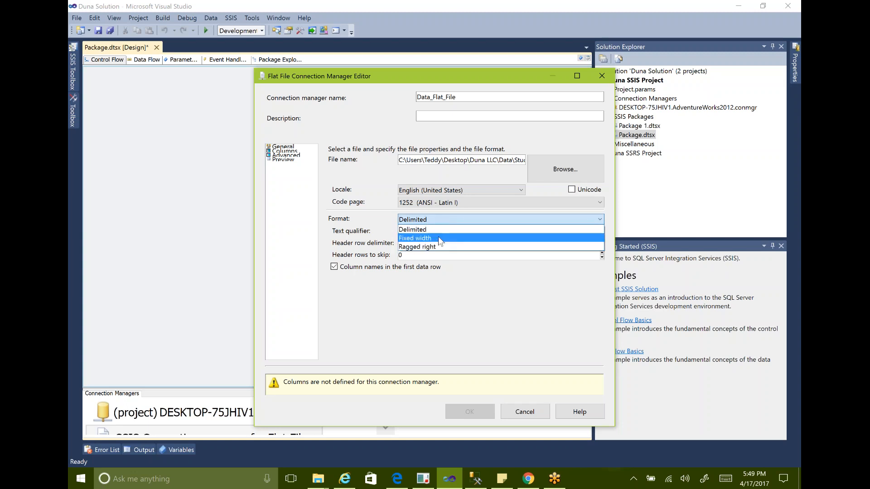
left_click(426, 229)
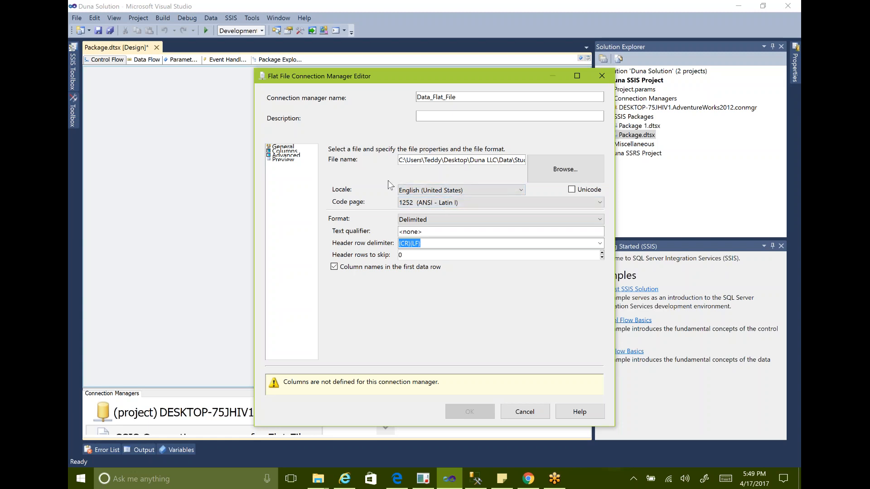
left_click(460, 190)
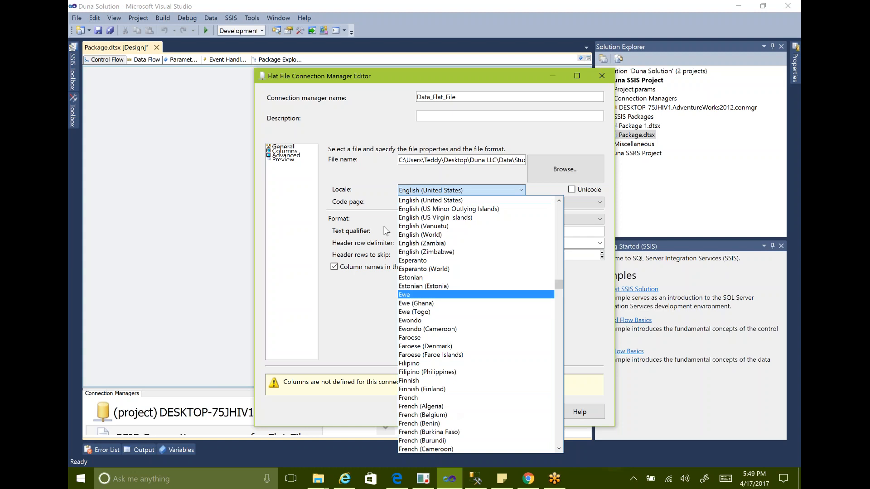
left_click(365, 182)
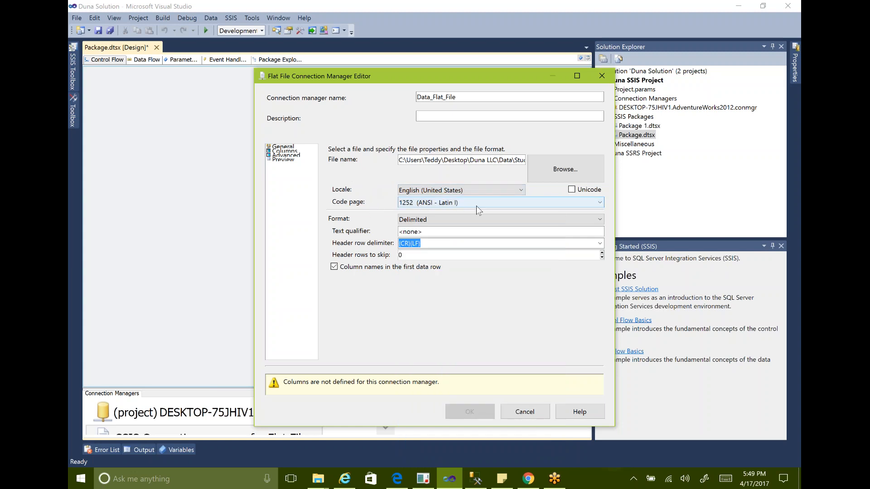
left_click(571, 190)
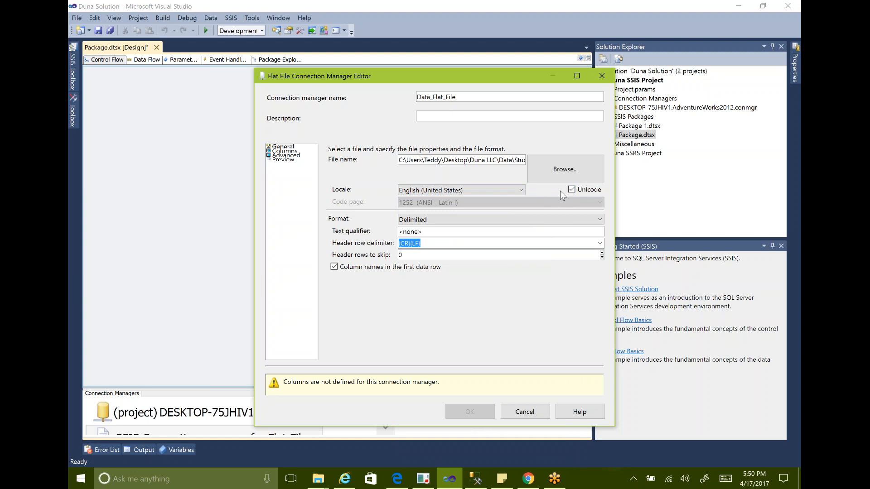
left_click(571, 191)
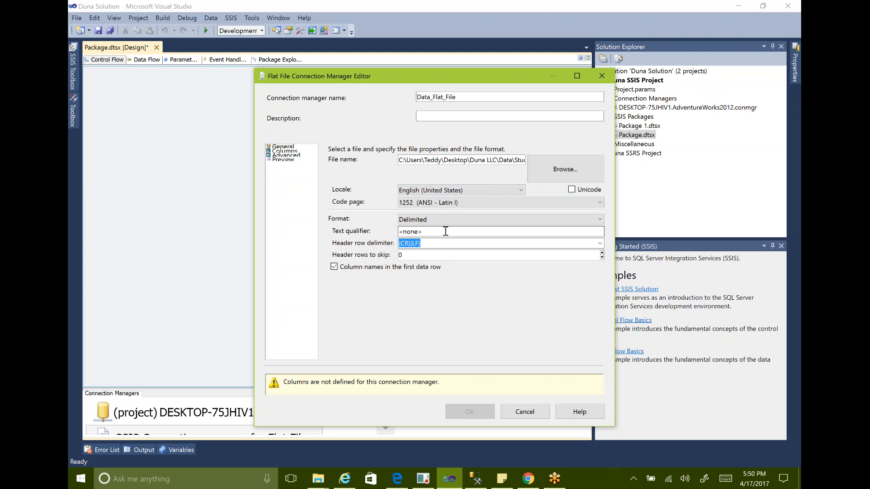
Step: Go to the desktop and open StudentCommaDelimited.txt from the Duna LLC\Data folder in Notepad
key("super+d")
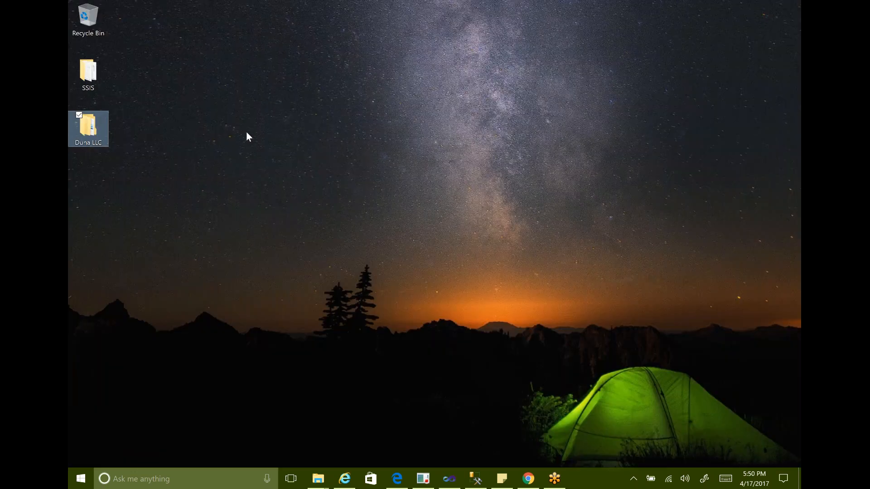
double_click(86, 131)
double_click(217, 119)
double_click(217, 118)
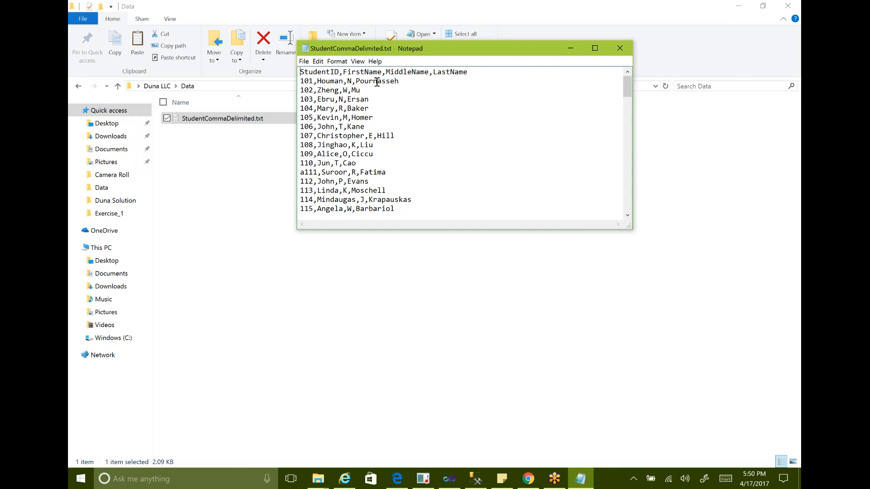
Step: Insert a comma inside the first record's last name, enclose that name in double quotes, and switch back to Visual Studio
type(",")
left_click(356, 80)
type("\"")
left_click(451, 480)
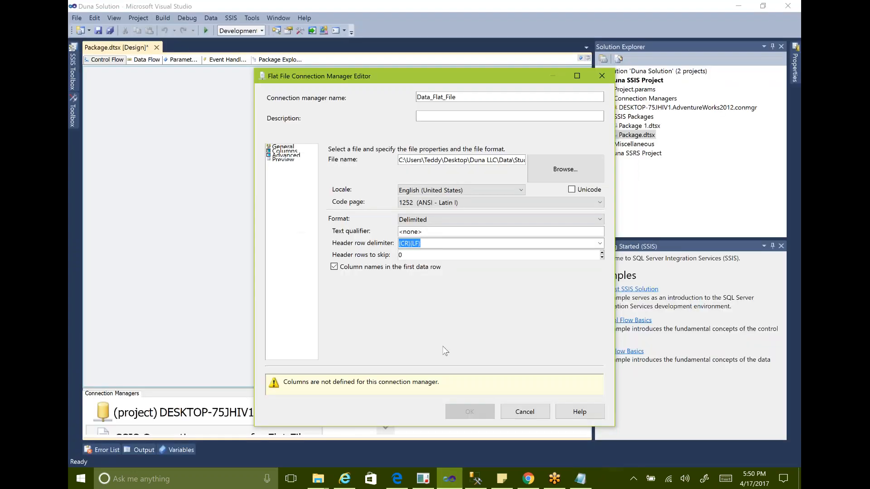
Step: Compare the connection's text qualifier setting with the quoted last name in the Notepad file
left_click(434, 232)
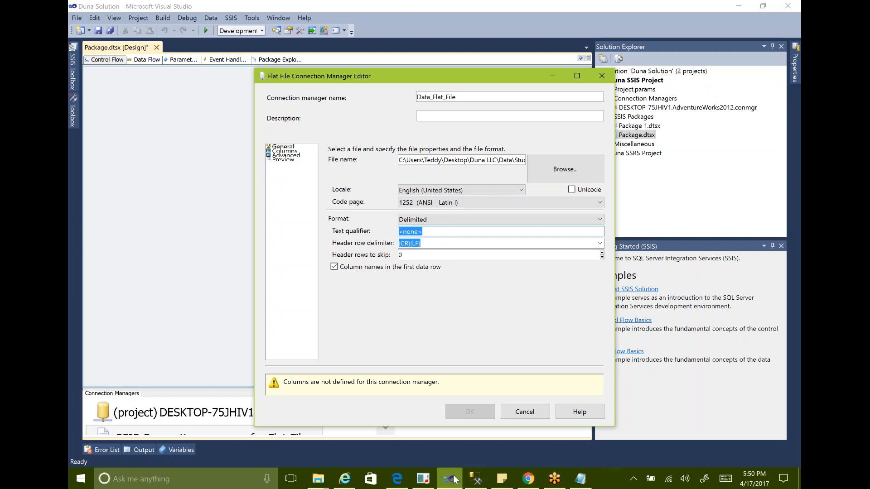
left_click(581, 479)
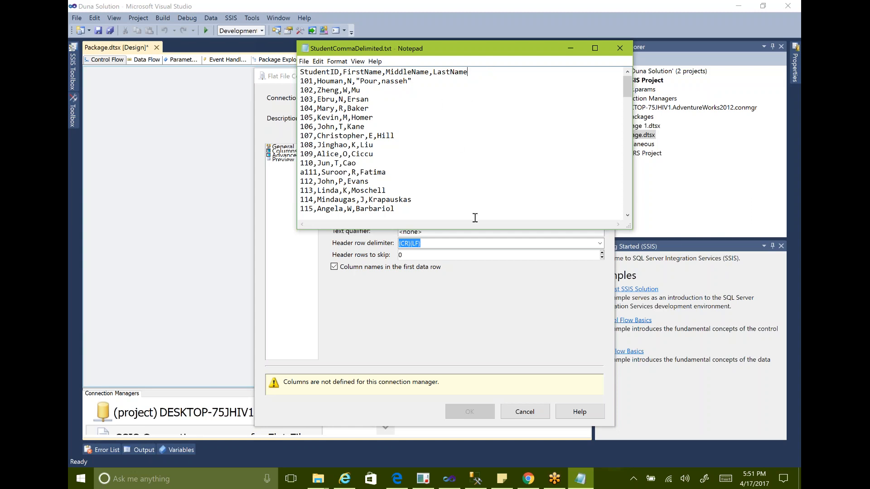
left_click(428, 279)
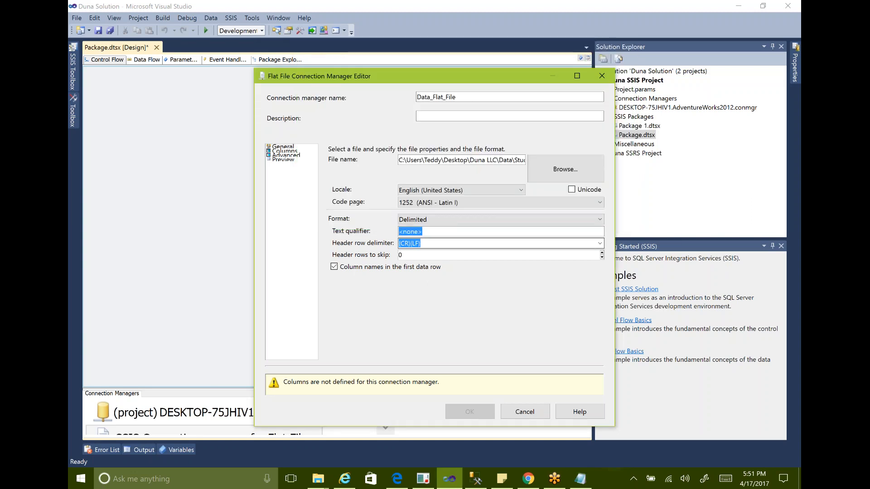
Step: Set the header rows to skip to 0, checking the value against the open text file
left_click(428, 257)
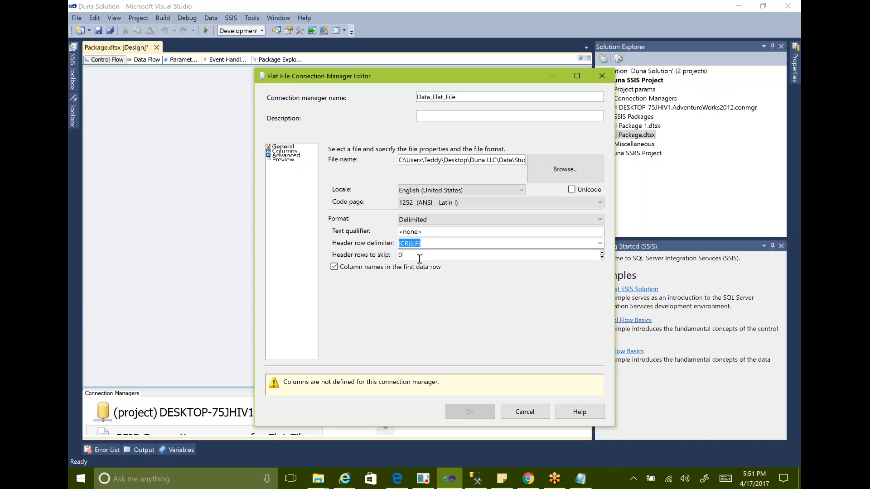
left_click_drag(416, 257, 392, 258)
type("0")
key("alt+Tab")
key("alt+Tab")
key("alt+Tab")
key("alt+Tab")
Step: Examine the connection's column preview and the available row and column delimiters, keeping {CR}{LF} and Comma {,}
left_click(291, 152)
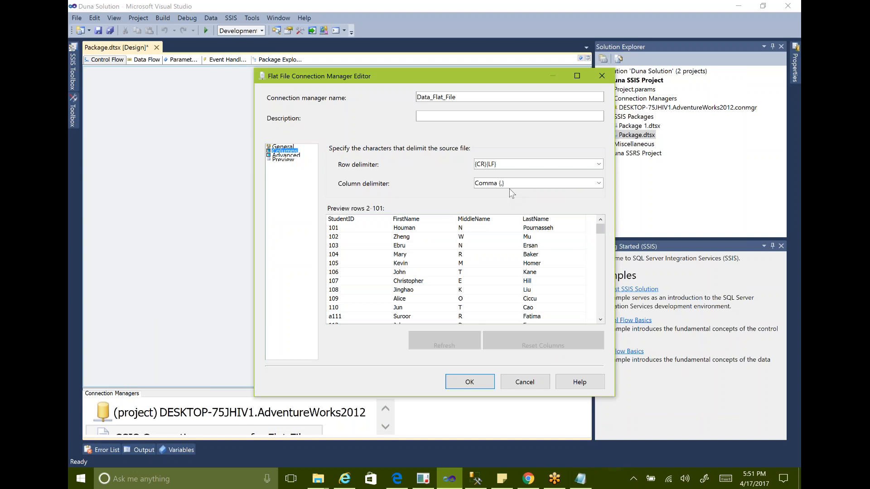
left_click(562, 184)
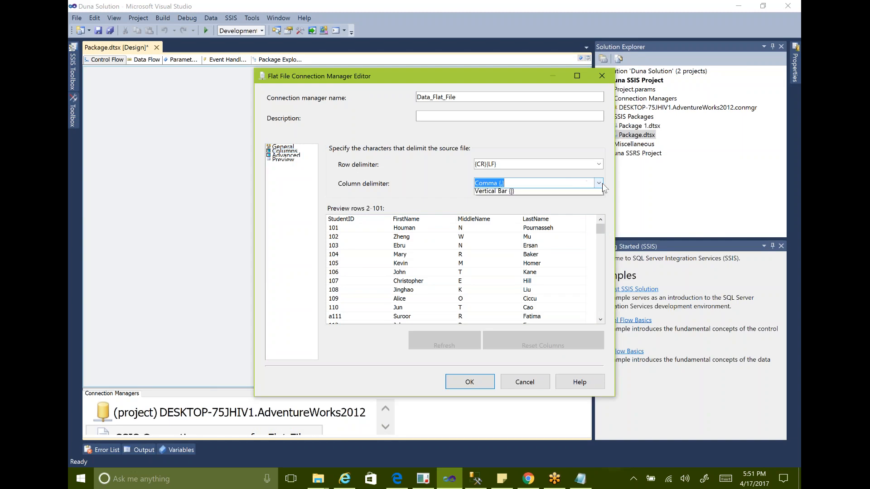
left_click(599, 183)
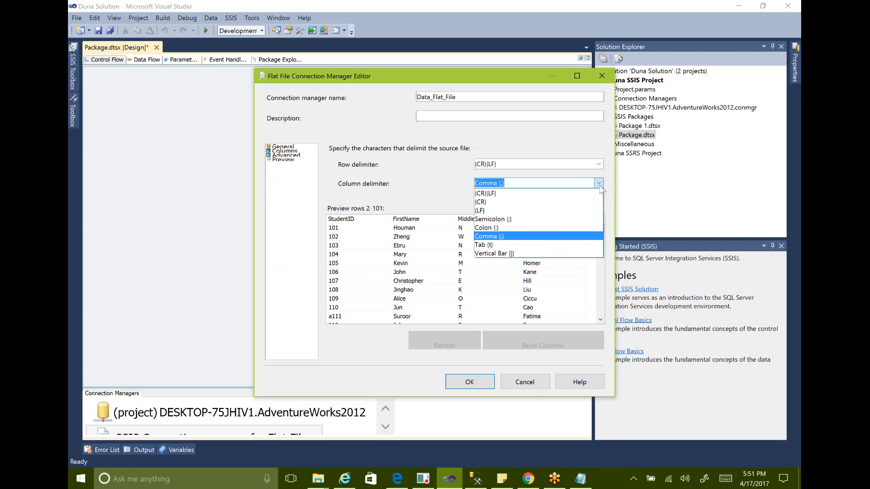
left_click(601, 186)
left_click(600, 164)
left_click(600, 164)
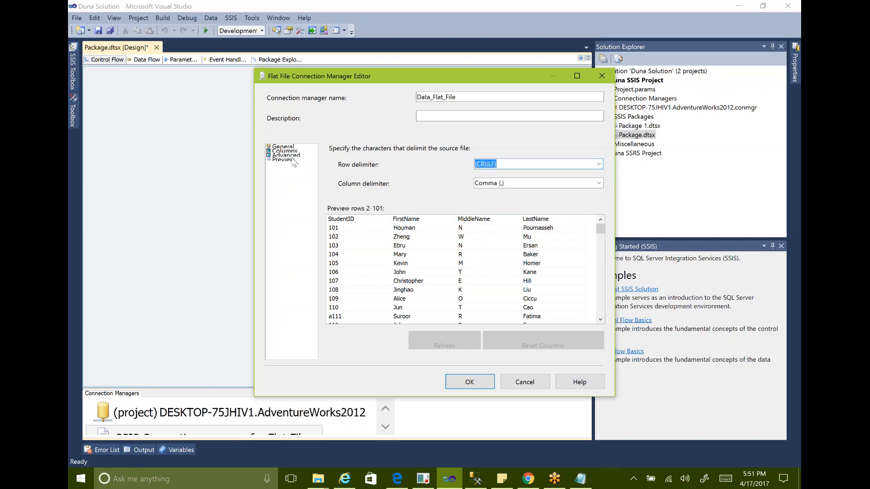
Step: Examine the StudentID column's advanced properties, including its name, data type and output column width
left_click(292, 156)
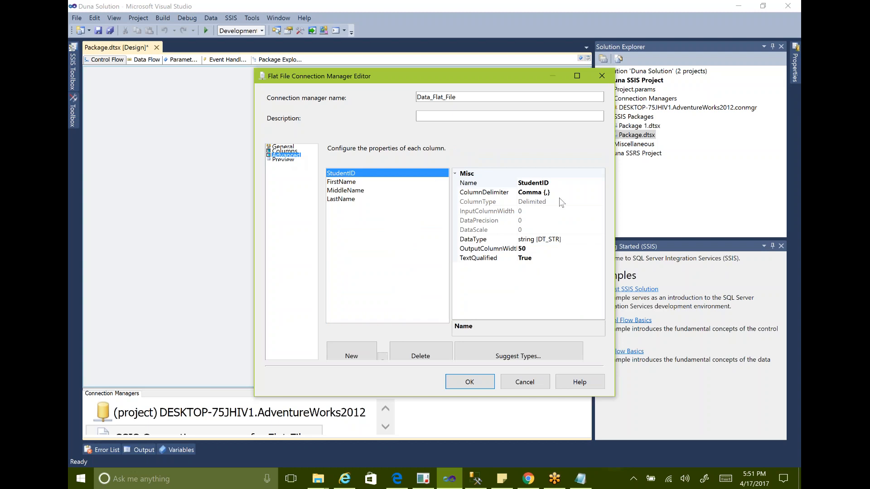
left_click(568, 183)
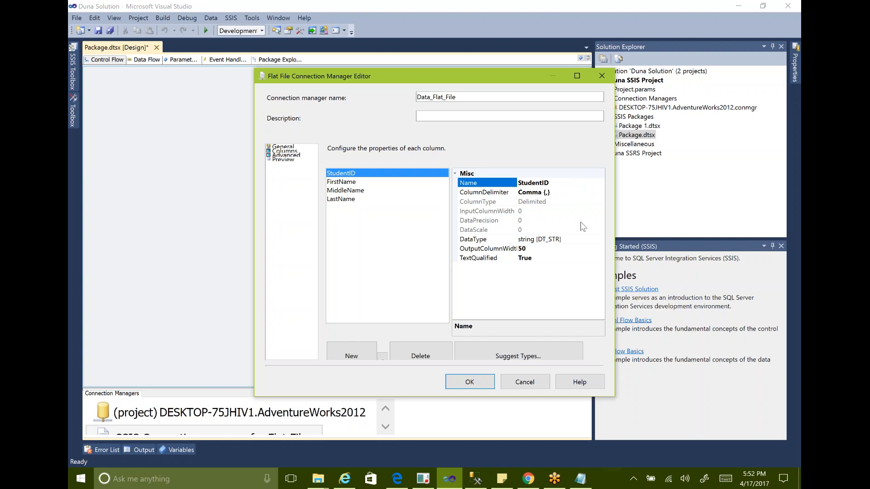
left_click(580, 239)
left_click(562, 248)
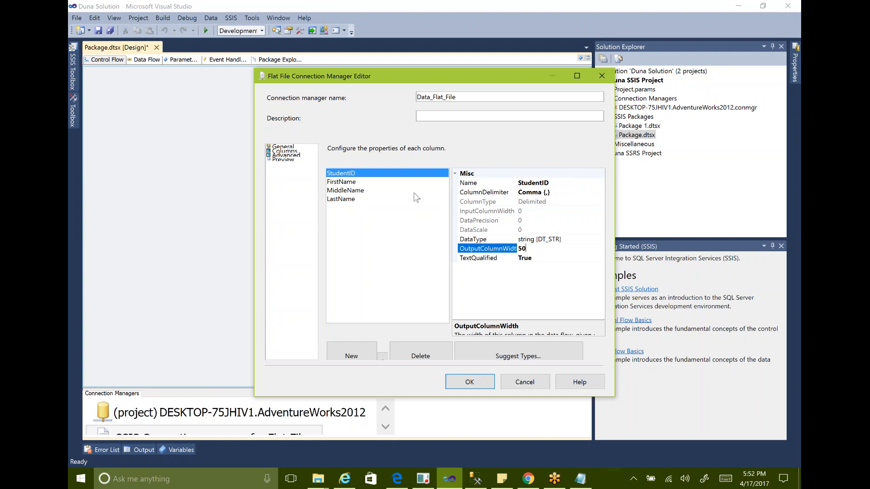
Step: Set the StudentID column's data type to single-byte signed integer [DT_I1]
left_click(573, 240)
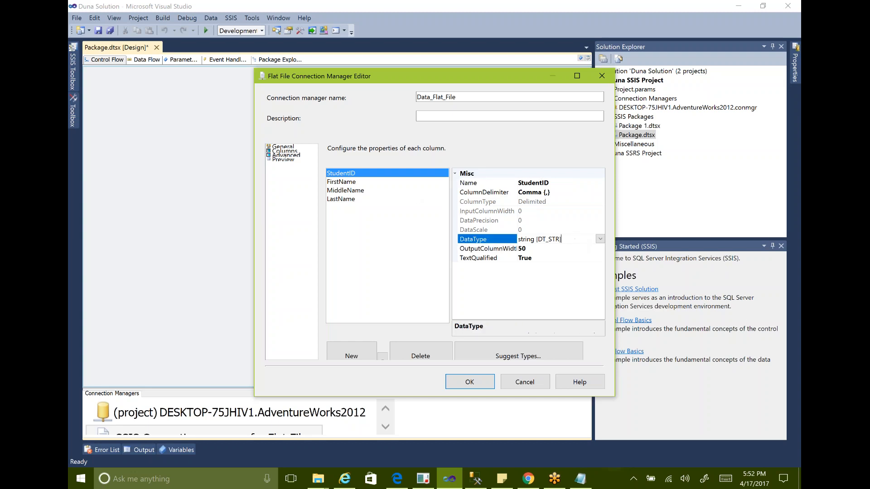
left_click(600, 239)
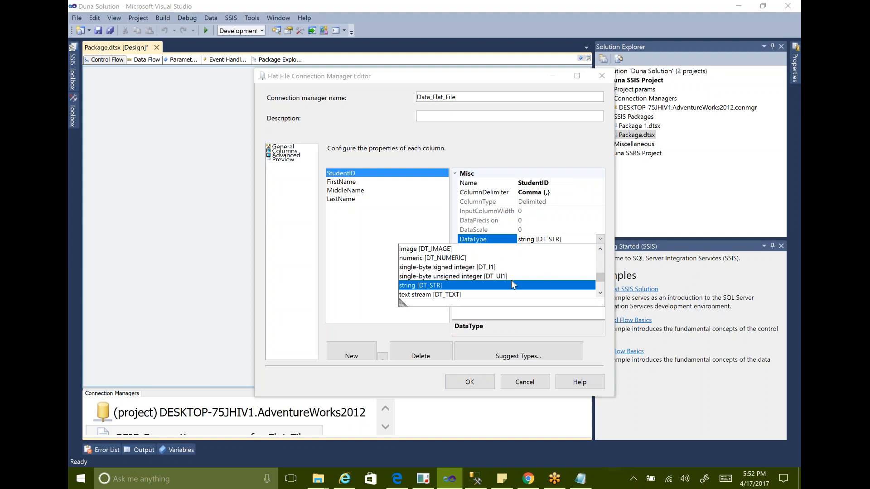
left_click(443, 268)
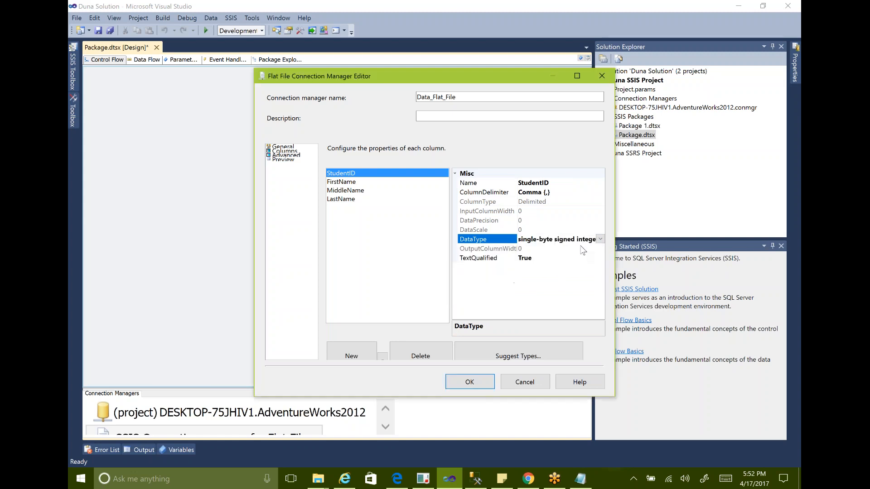
Step: Review the advanced properties of the FirstName, MiddleName and LastName columns
left_click(350, 185)
left_click(348, 191)
left_click(345, 199)
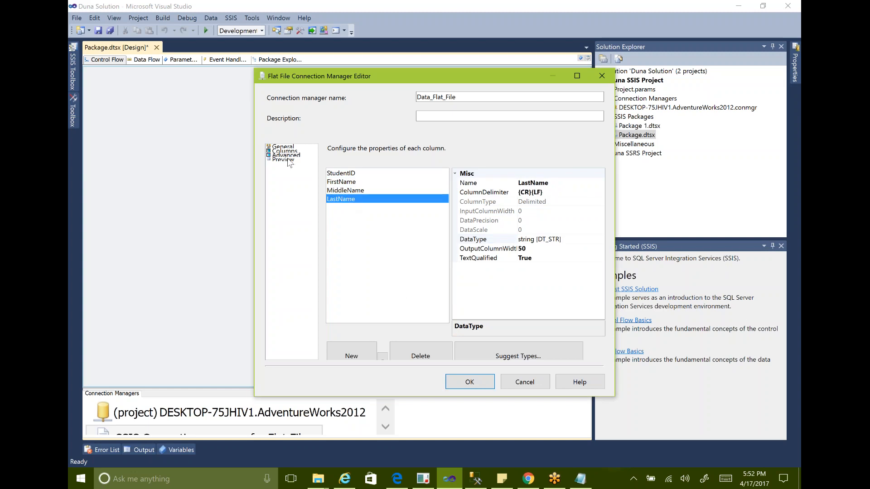
Step: Preview the source file's rows split into columns and save the Data_Flat_File connection manager
left_click(283, 159)
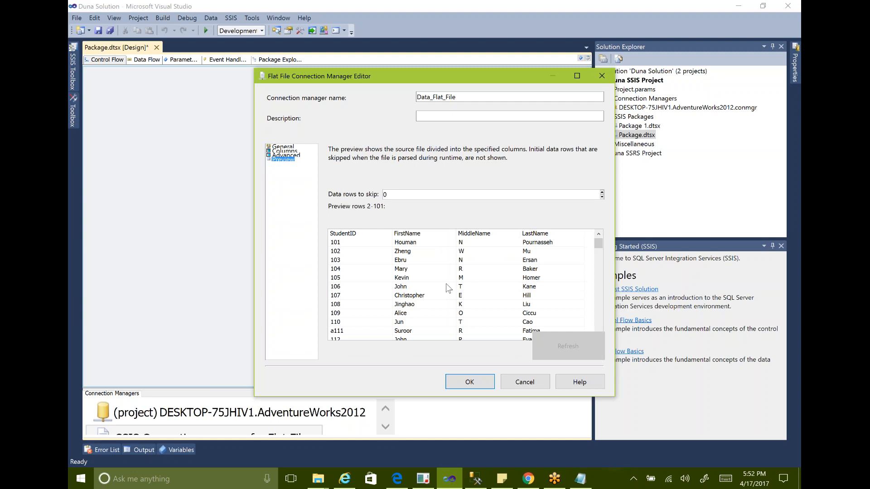
left_click(486, 379)
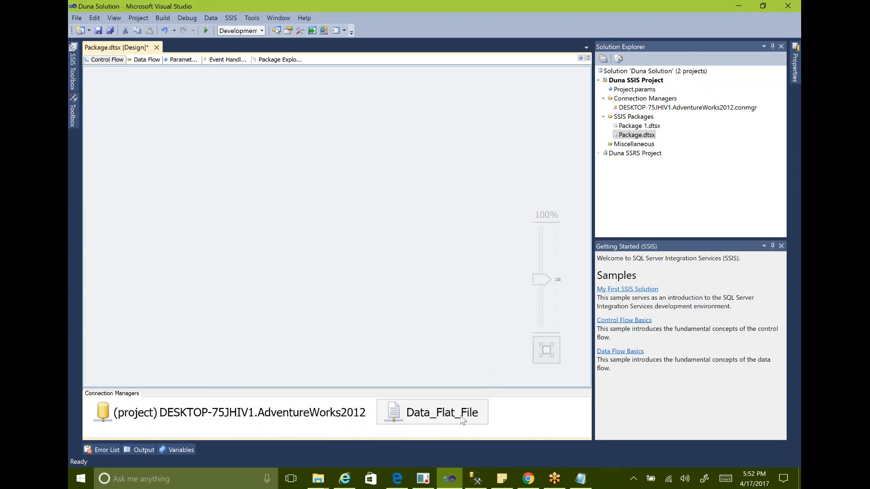
left_click(554, 479)
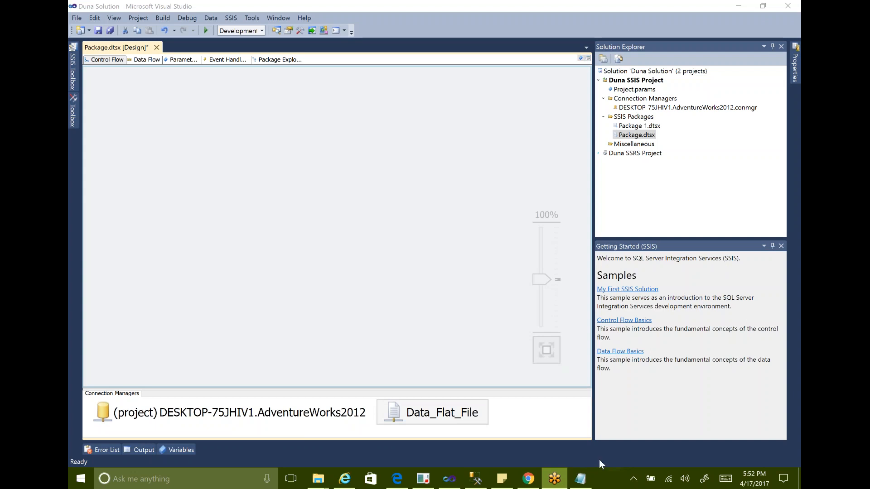